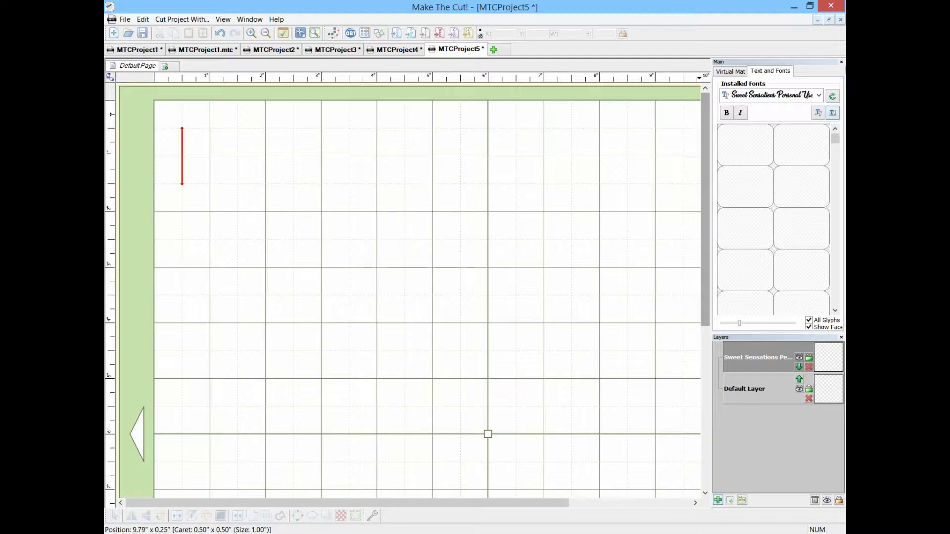
# - Clear the leftover Racreativecreations text and choose the Sweet Sensations font
pyautogui.click(833, 113)
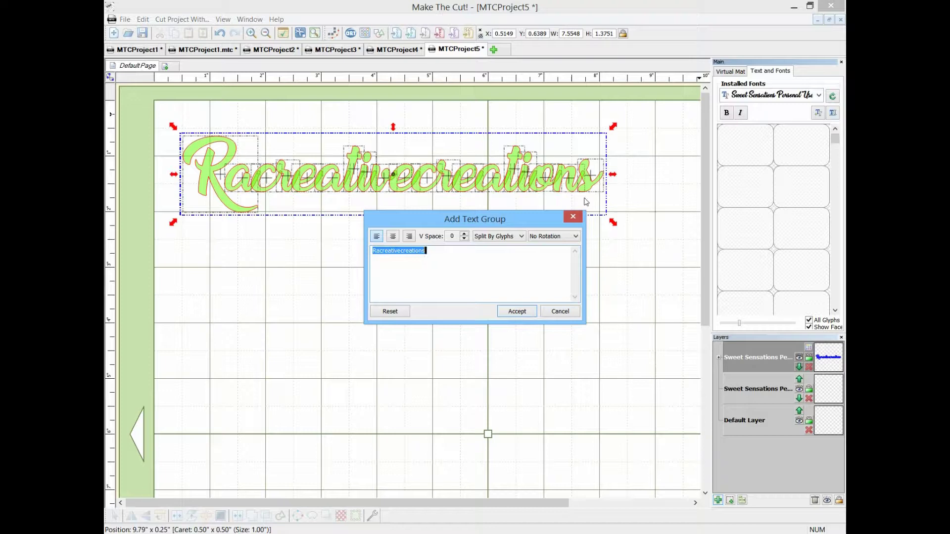
pyautogui.press('BackSpace')
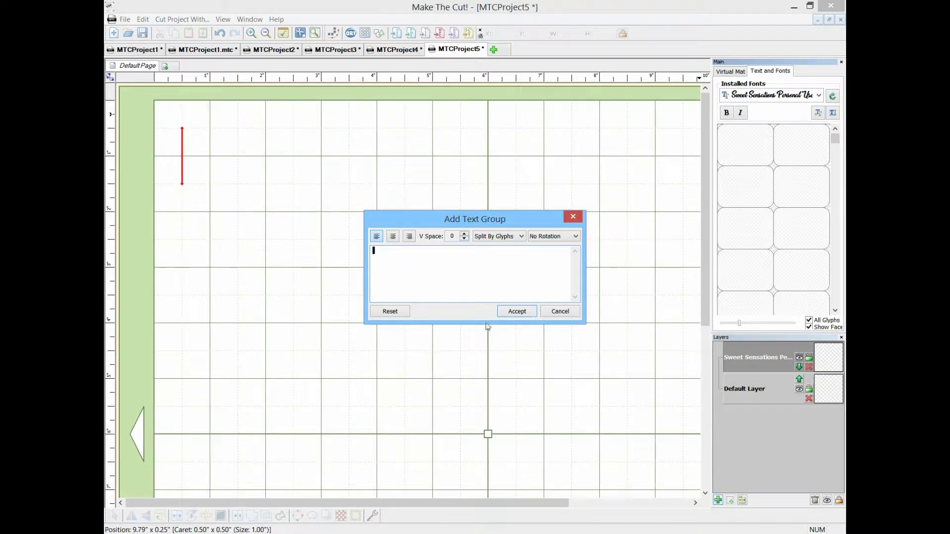
pyautogui.click(517, 314)
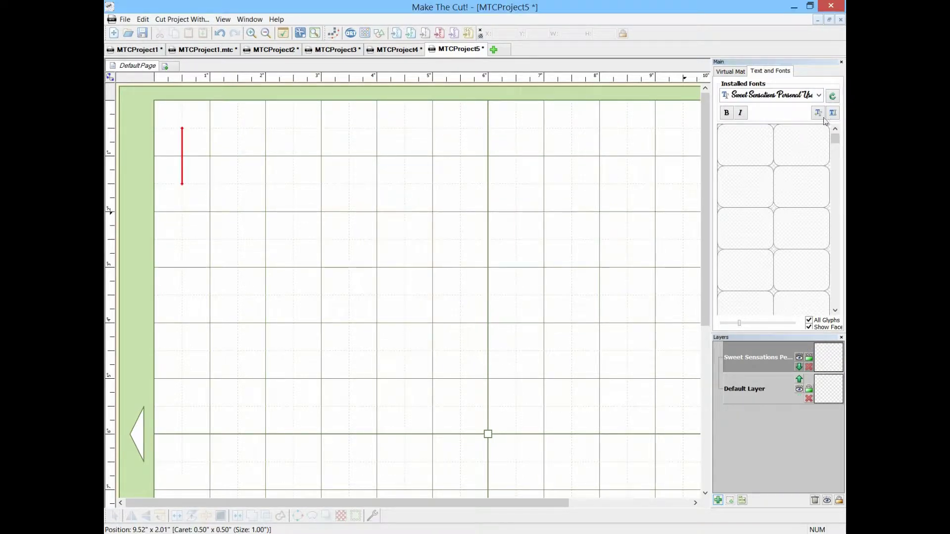
pyautogui.click(773, 96)
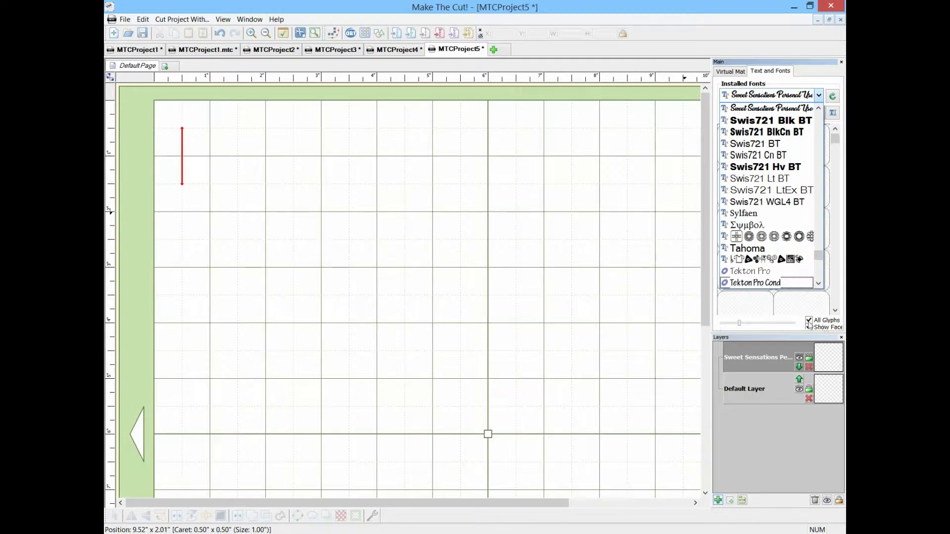
pyautogui.moveTo(818, 257); pyautogui.dragTo(819, 221)
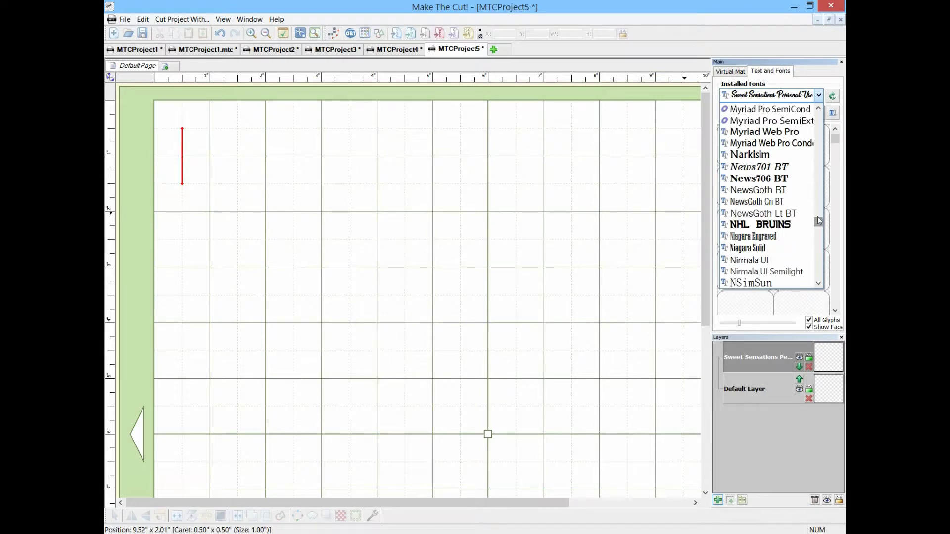
pyautogui.click(798, 98)
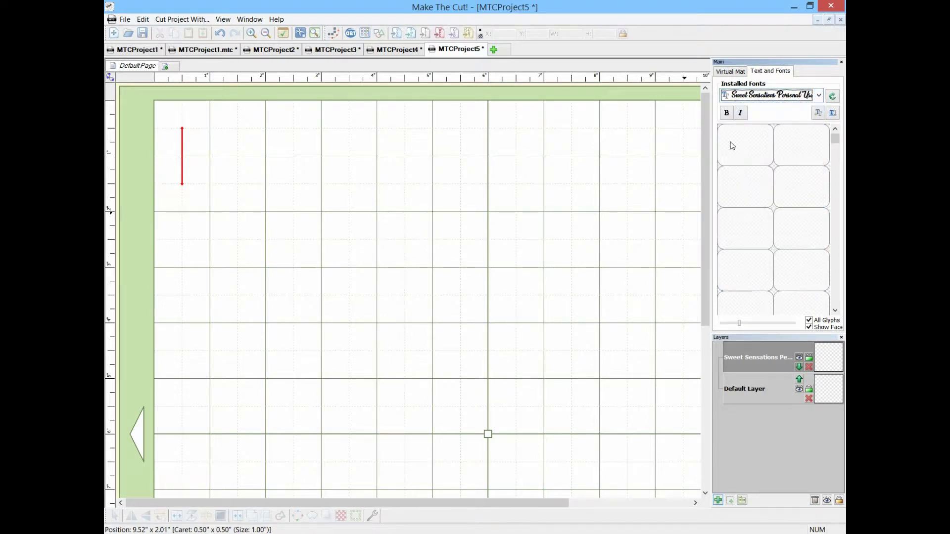
# - Enter 'Ruthanne' as a new text group, set to Split By Glyphs
pyautogui.click(833, 113)
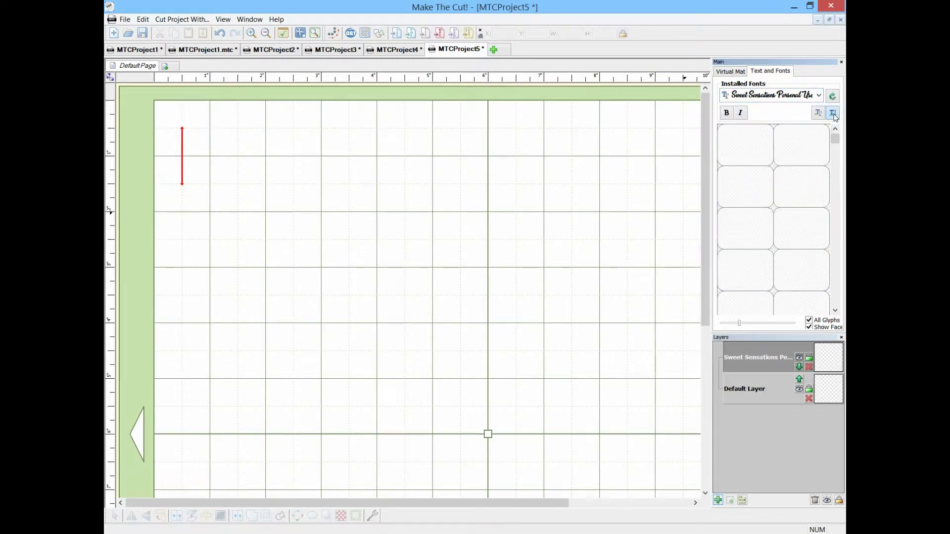
pyautogui.click(834, 114)
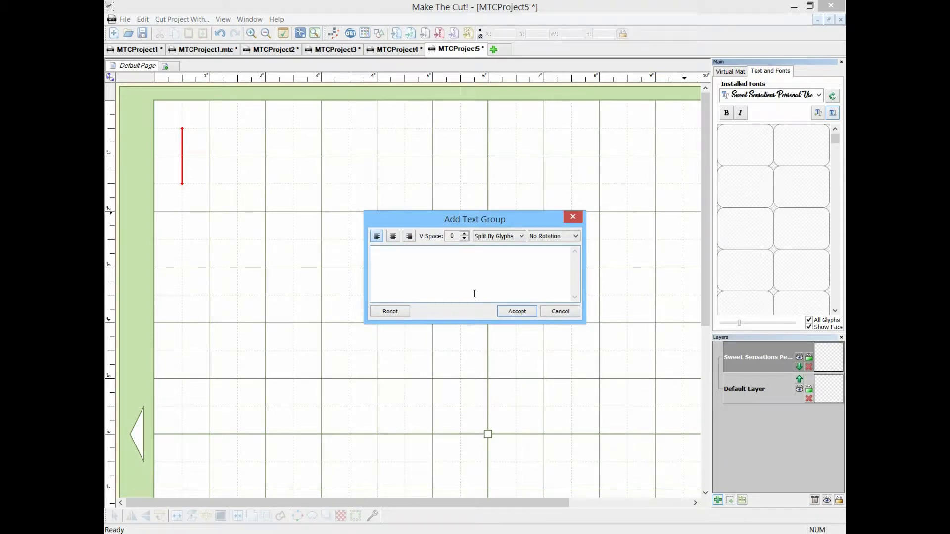
pyautogui.write('Ruthann')
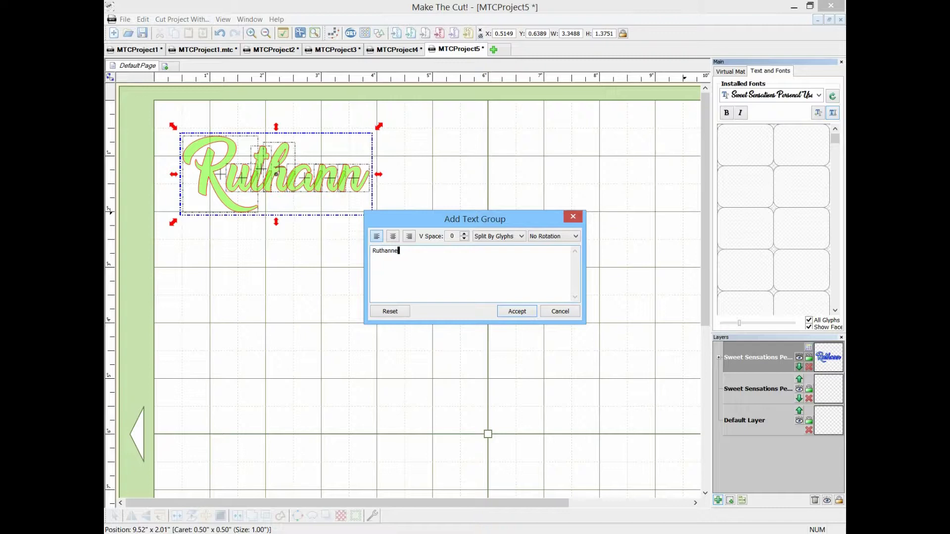
pyautogui.write('e')
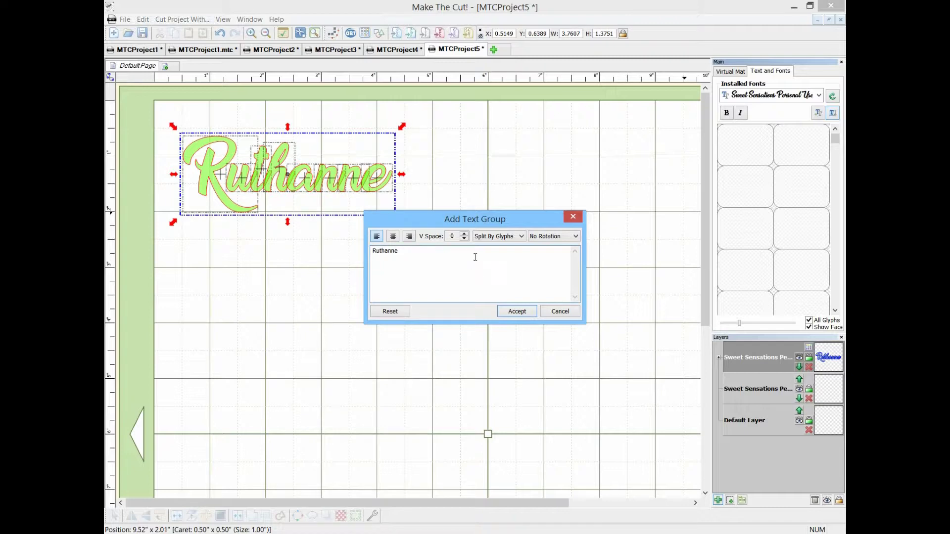
pyautogui.click(482, 243)
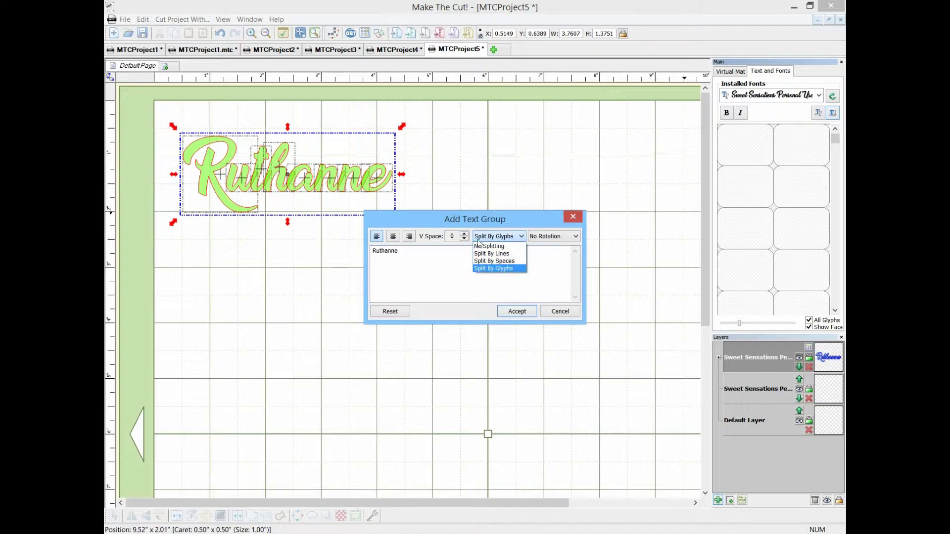
pyautogui.click(491, 270)
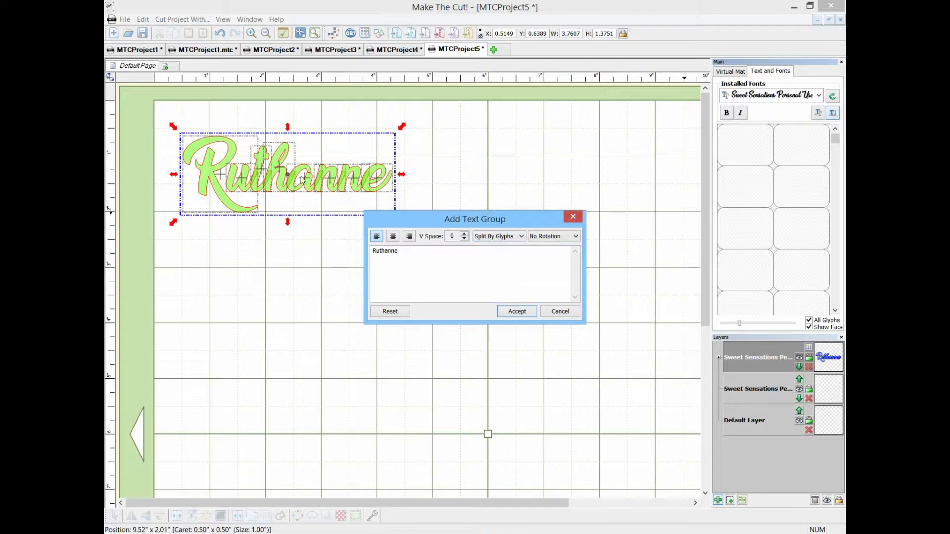
pyautogui.click(499, 236)
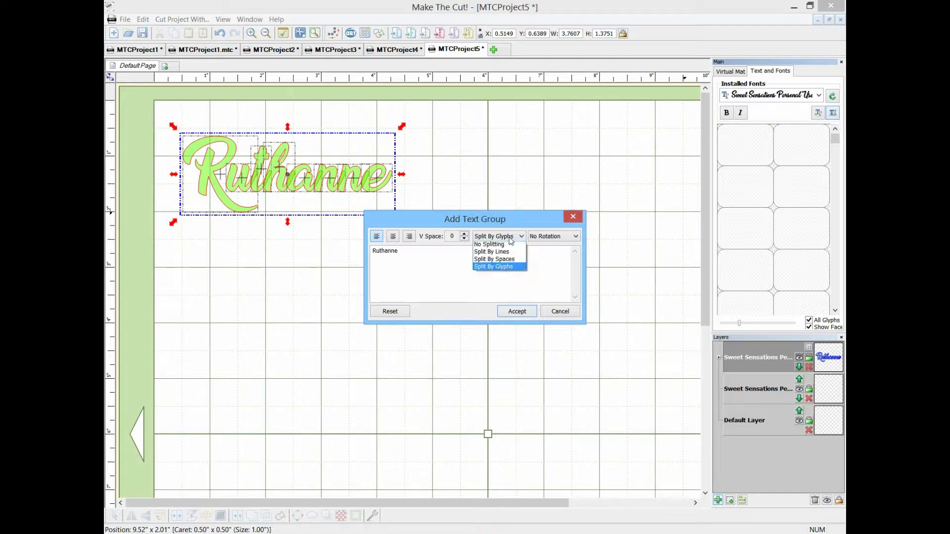
pyautogui.click(489, 247)
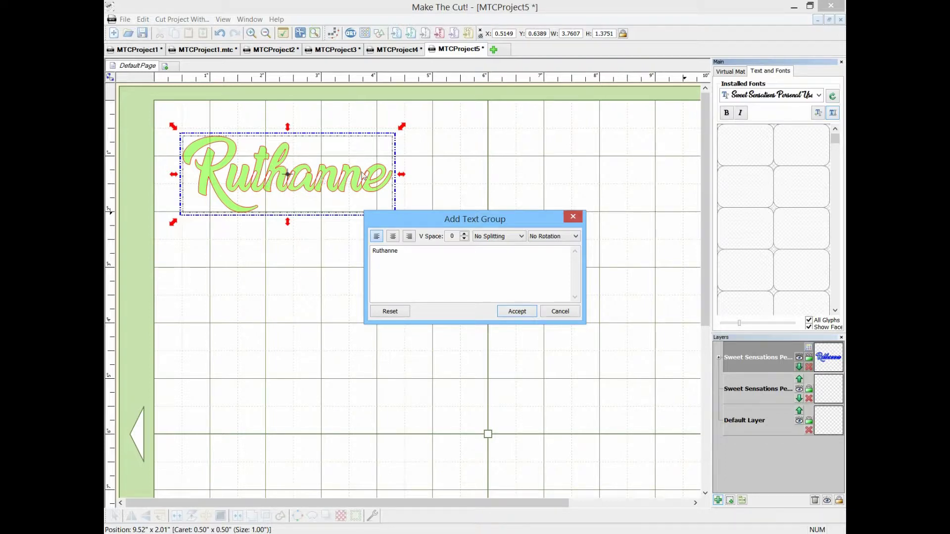
pyautogui.click(495, 238)
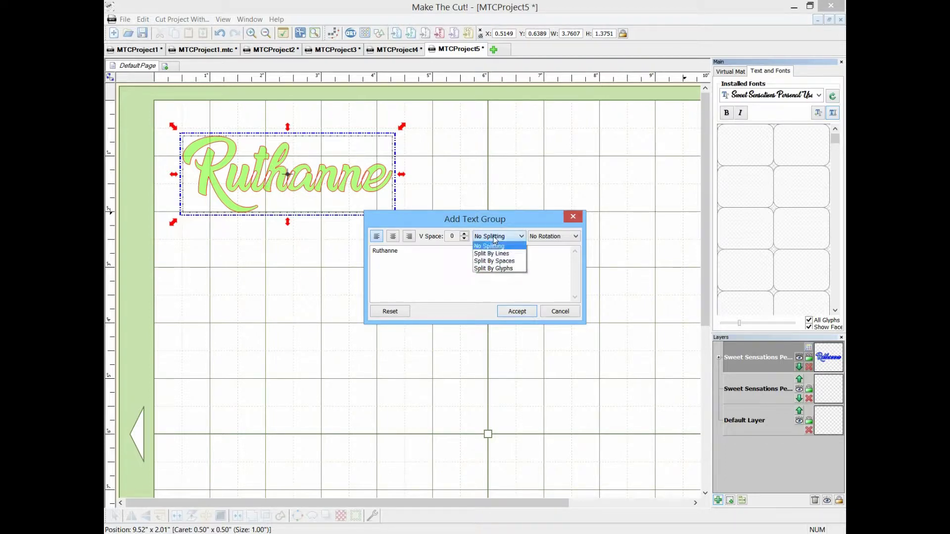
pyautogui.click(493, 269)
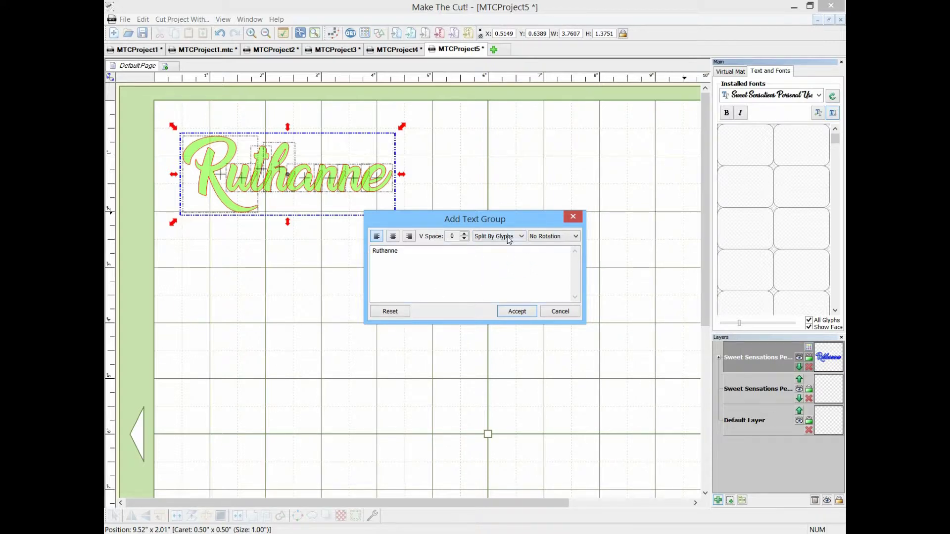
# - Add the Ruthanne text group to the mat and weld its letters into one outline
pyautogui.click(512, 310)
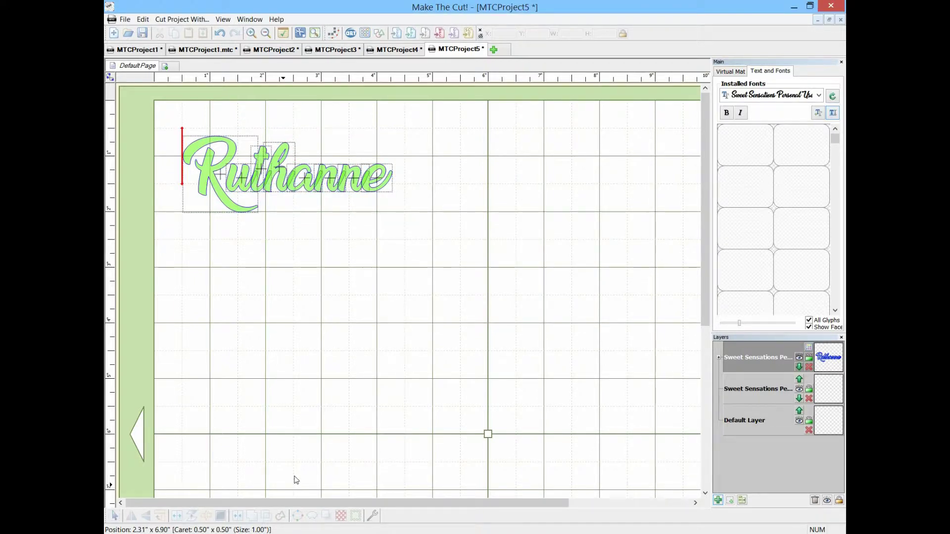
pyautogui.click(831, 365)
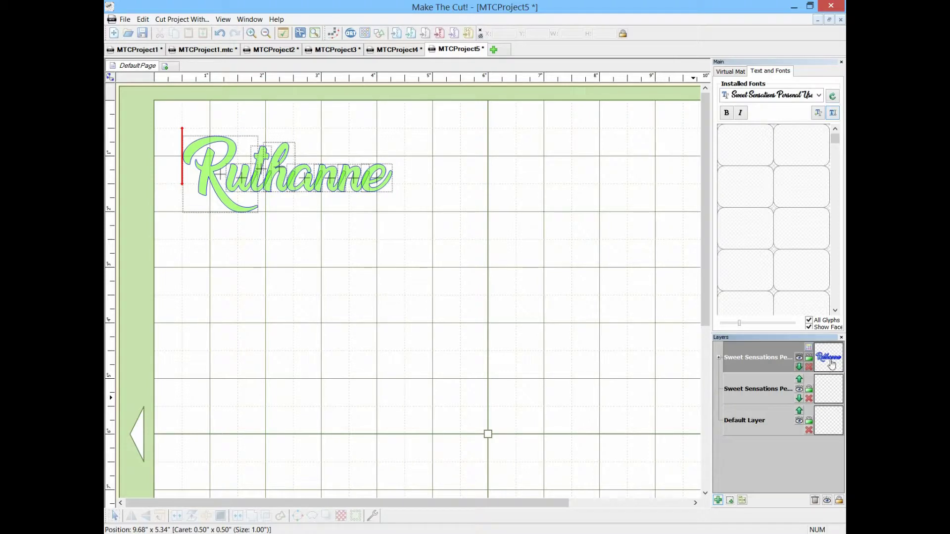
pyautogui.click(251, 517)
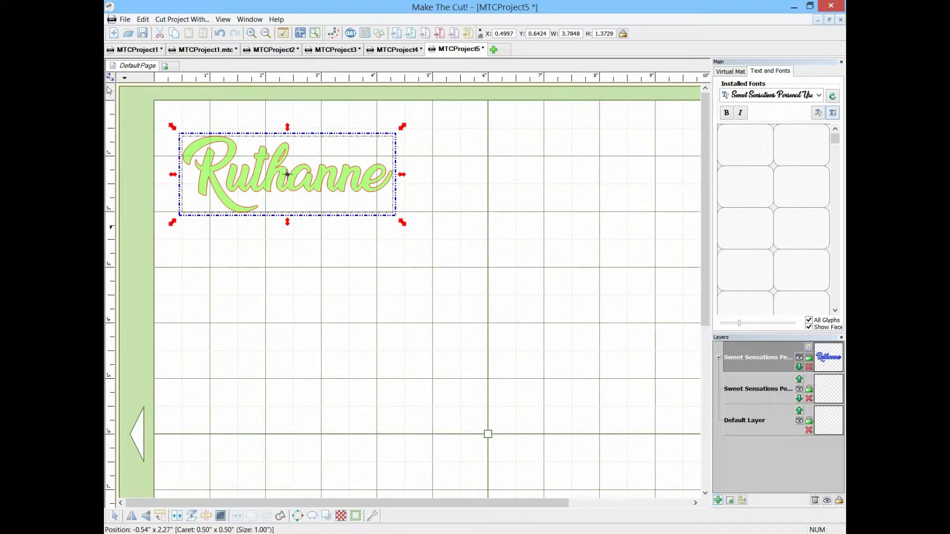
# - Export the selected name as a raster PNG, without watermark, saved as ruthanne.png
pyautogui.click(124, 19)
pyautogui.moveTo(149, 116)
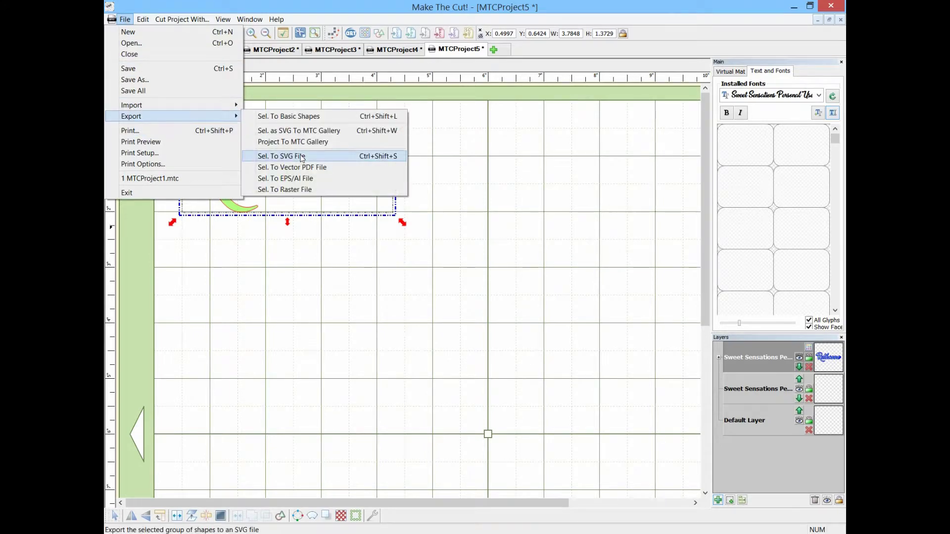
pyautogui.click(301, 190)
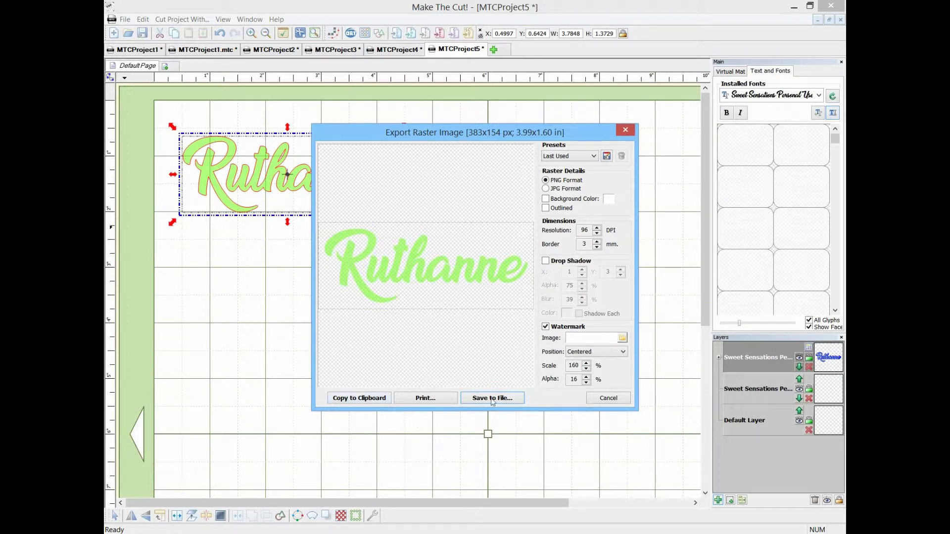
pyautogui.click(548, 327)
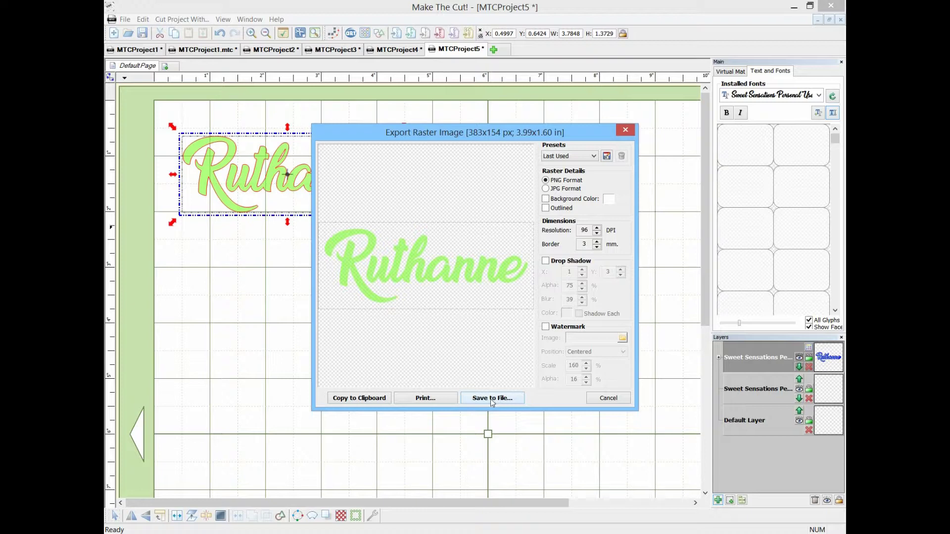
pyautogui.click(491, 398)
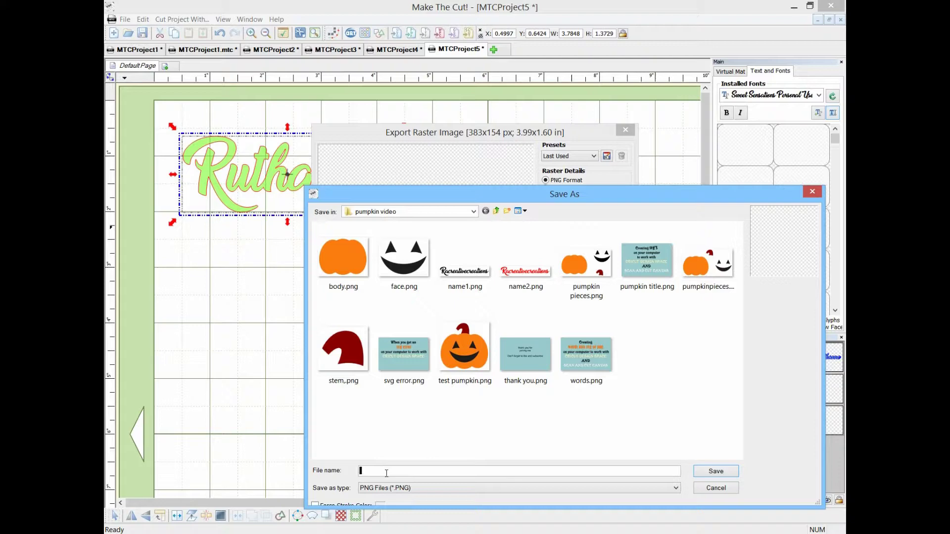
pyautogui.write('ruyt')
pyautogui.write('thanne')
pyautogui.press('Return')
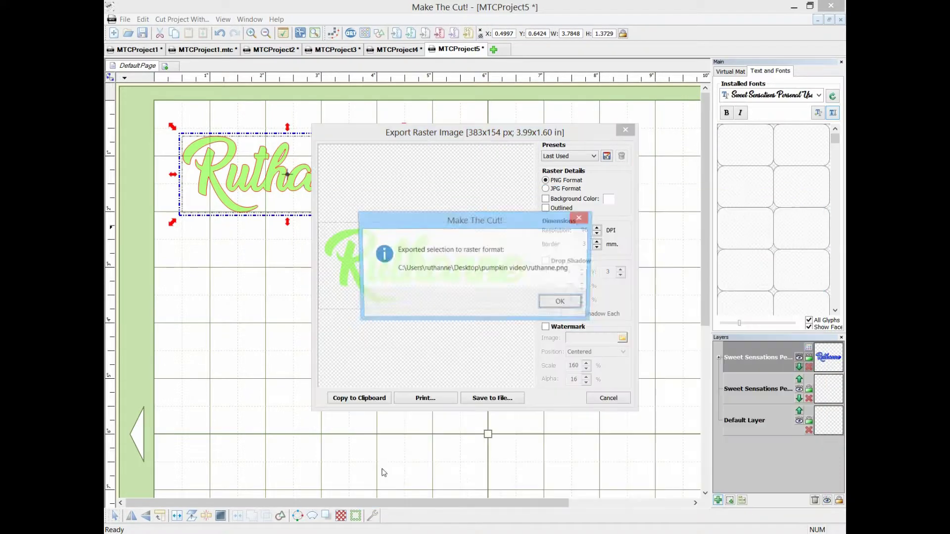
pyautogui.click(561, 303)
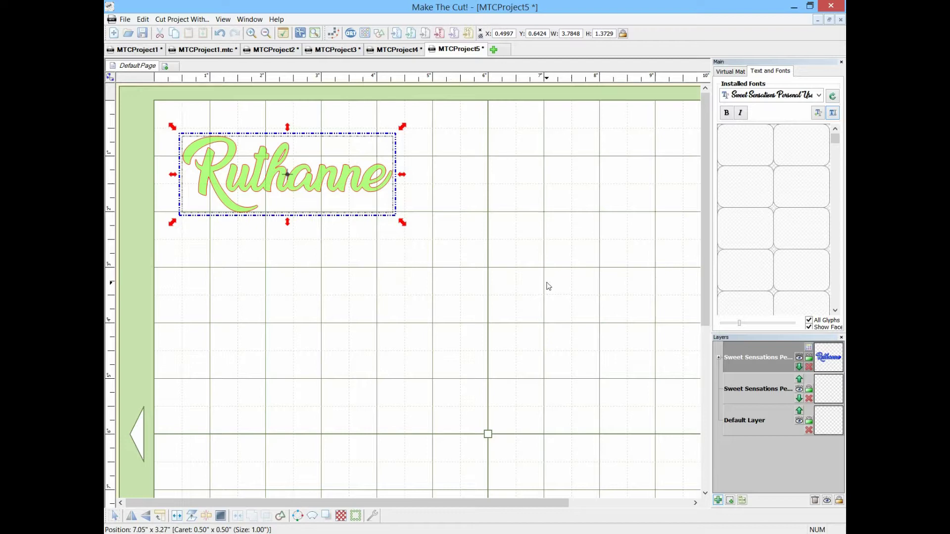
# - Change the Ruthanne text layer colour to red
pyautogui.click(808, 347)
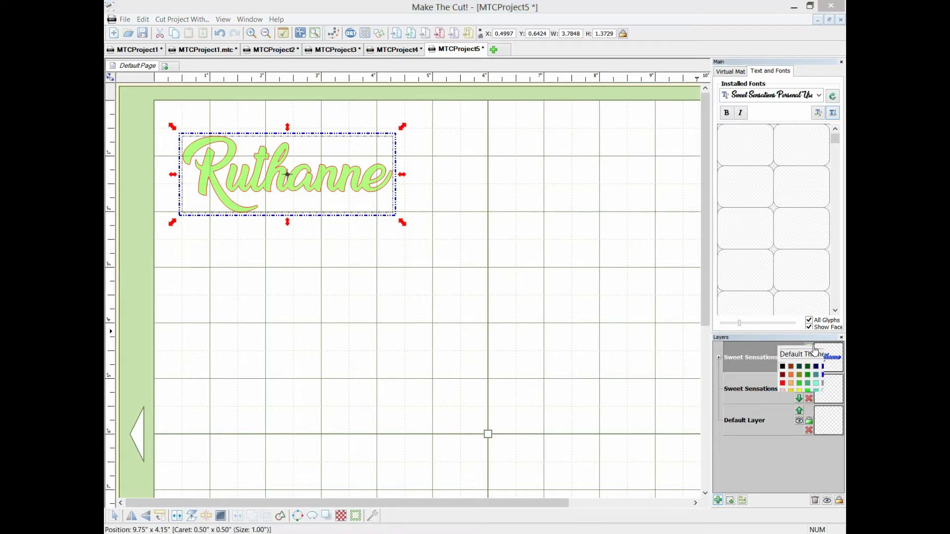
pyautogui.click(786, 376)
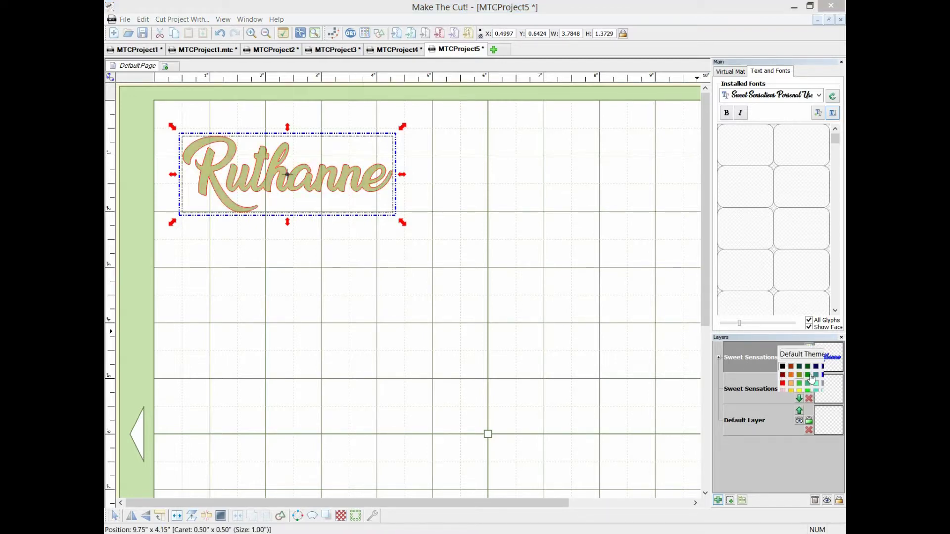
pyautogui.click(786, 382)
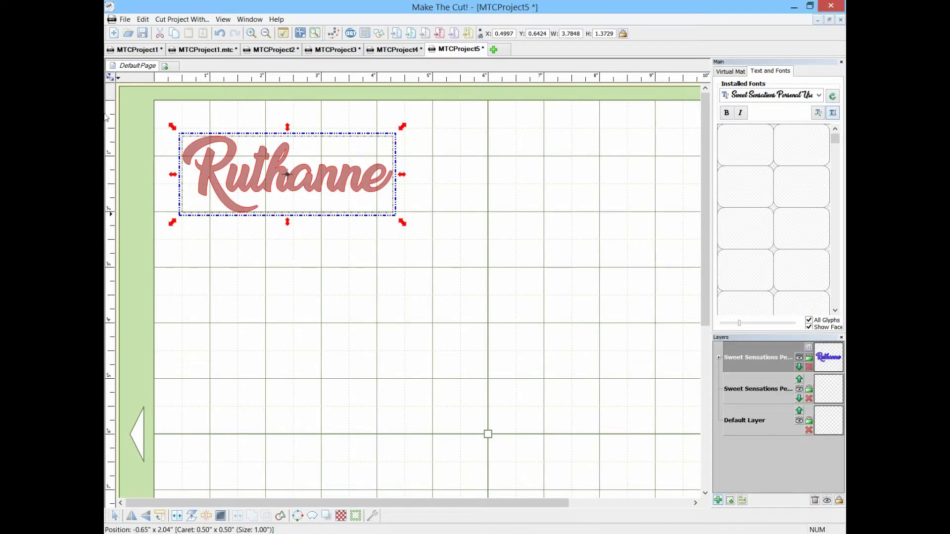
# - Re-export the red name as a raster image, overwriting ruthanne.png
pyautogui.click(125, 19)
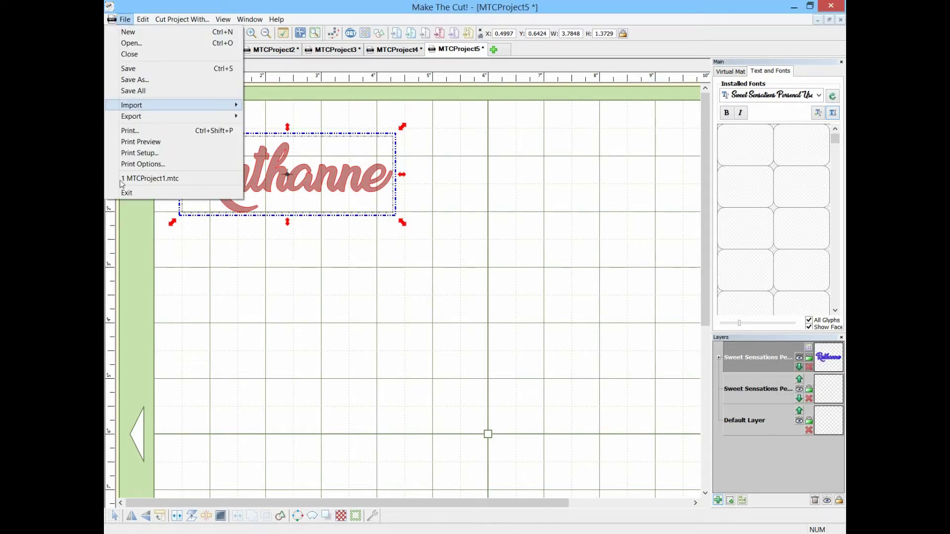
pyautogui.moveTo(168, 115)
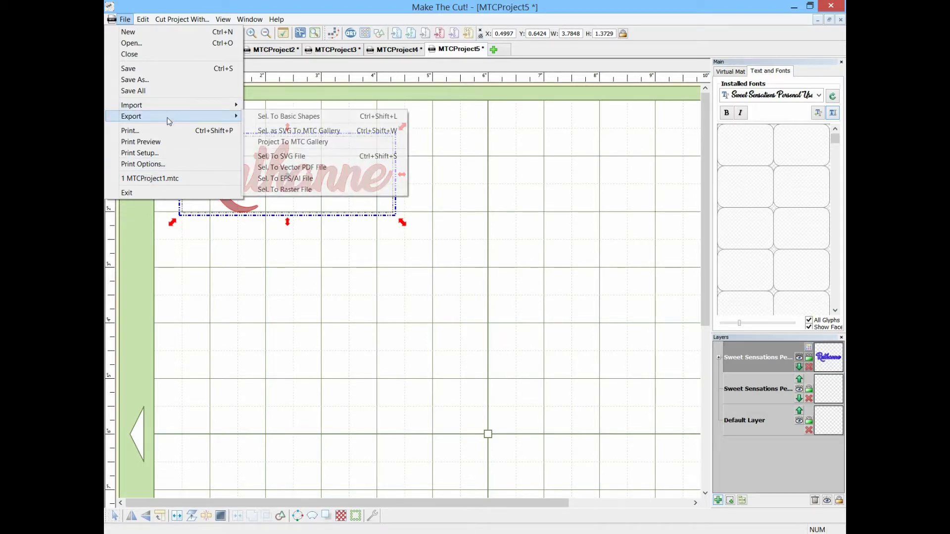
pyautogui.click(286, 190)
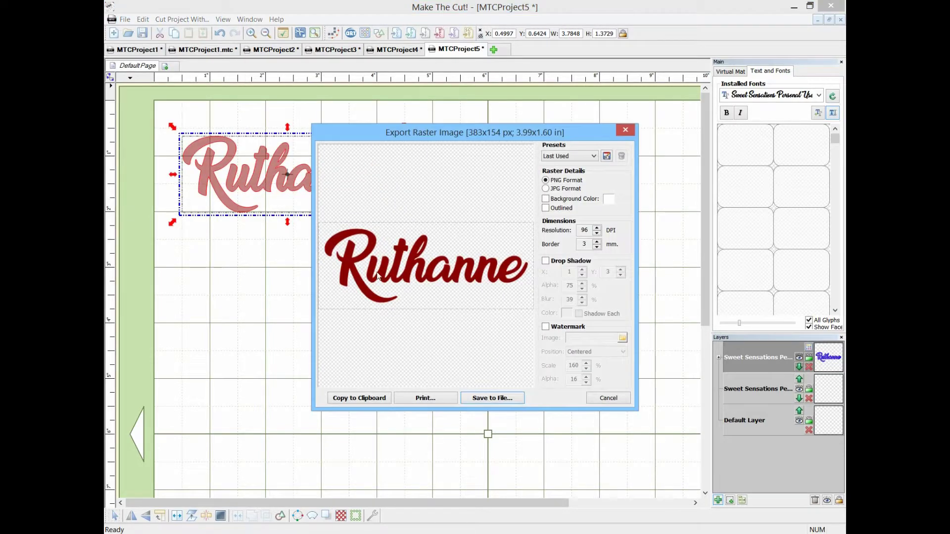
pyautogui.click(490, 398)
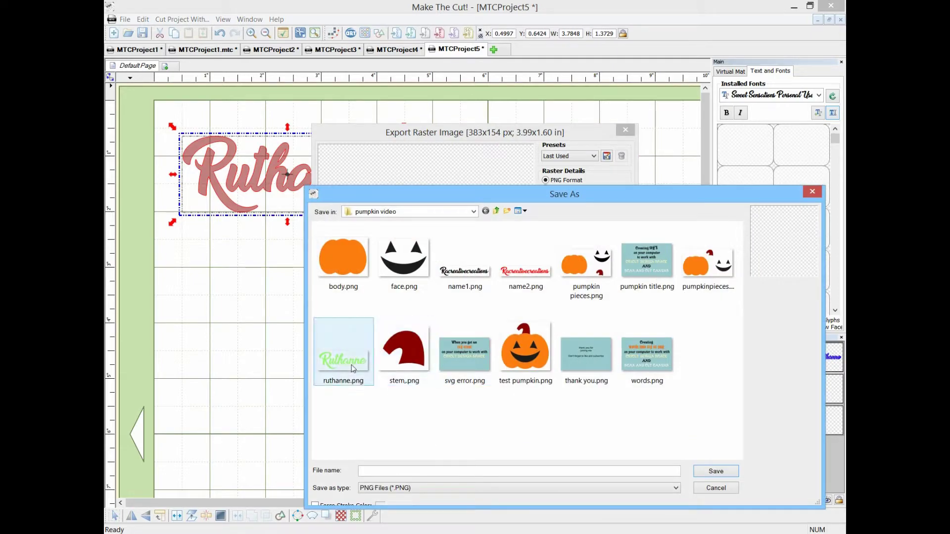
pyautogui.click(358, 367)
pyautogui.press('Return')
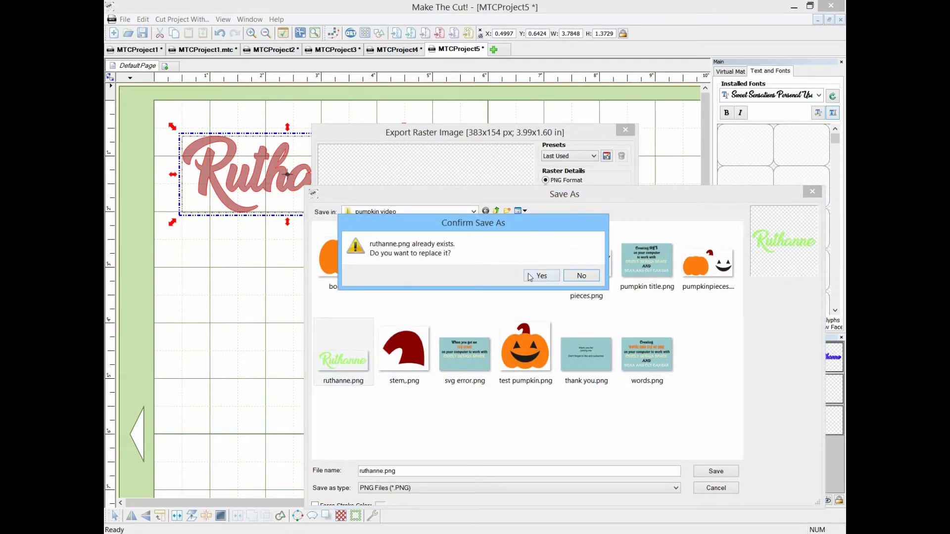
pyautogui.click(542, 277)
pyautogui.click(560, 303)
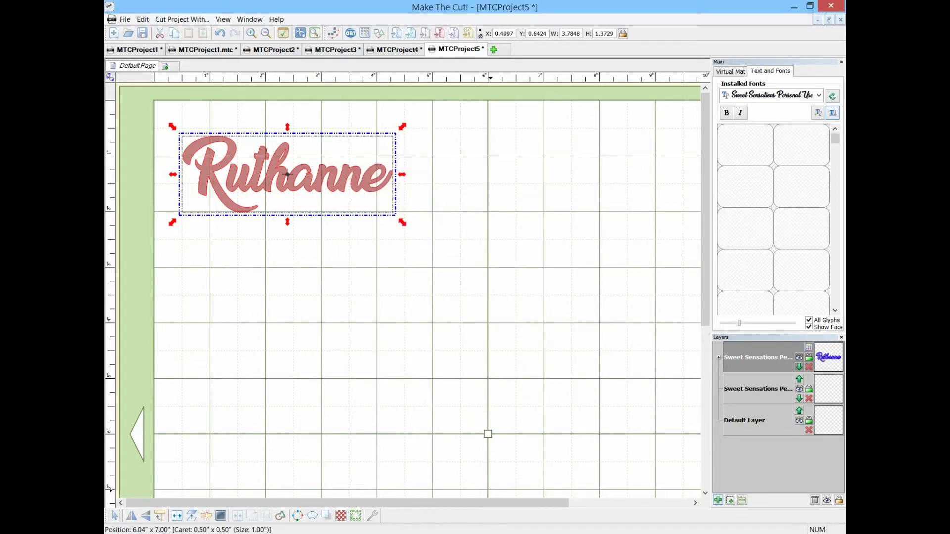
pyautogui.moveTo(520, 533)
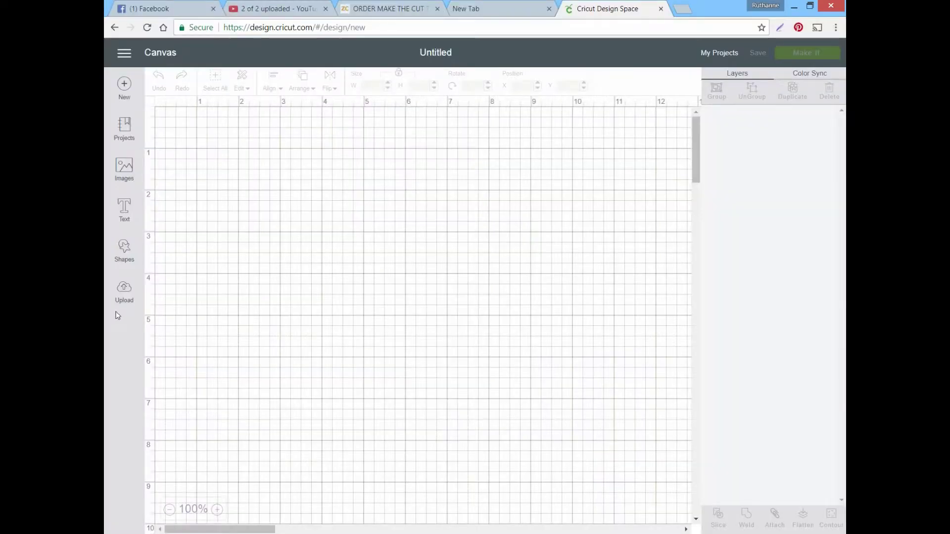
# - Start an image upload and pick ruthanne.png from the pumpkin video folder
pyautogui.click(126, 291)
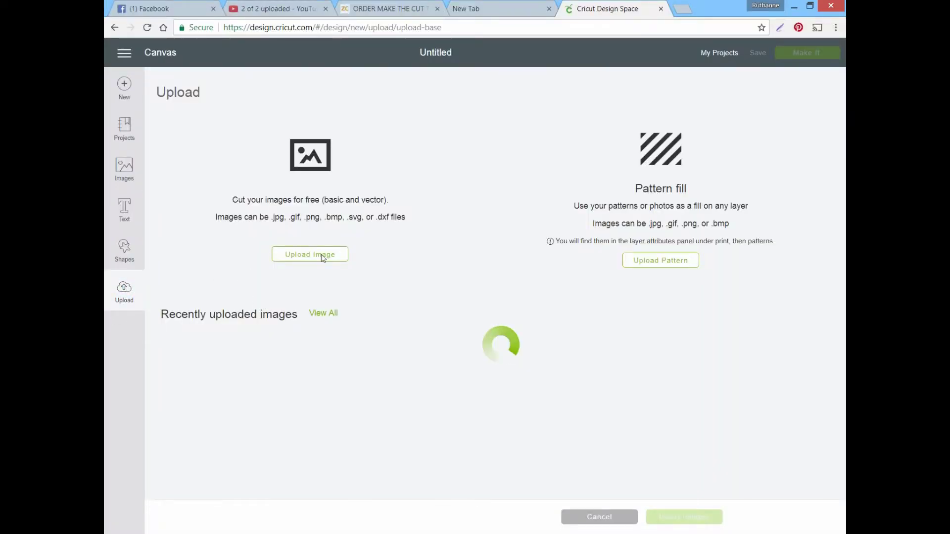
pyautogui.click(320, 255)
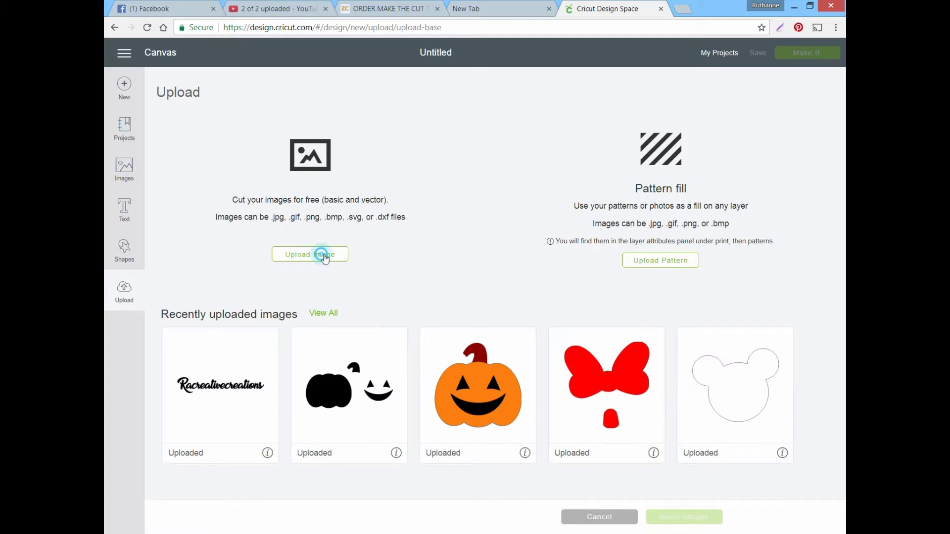
pyautogui.click(522, 285)
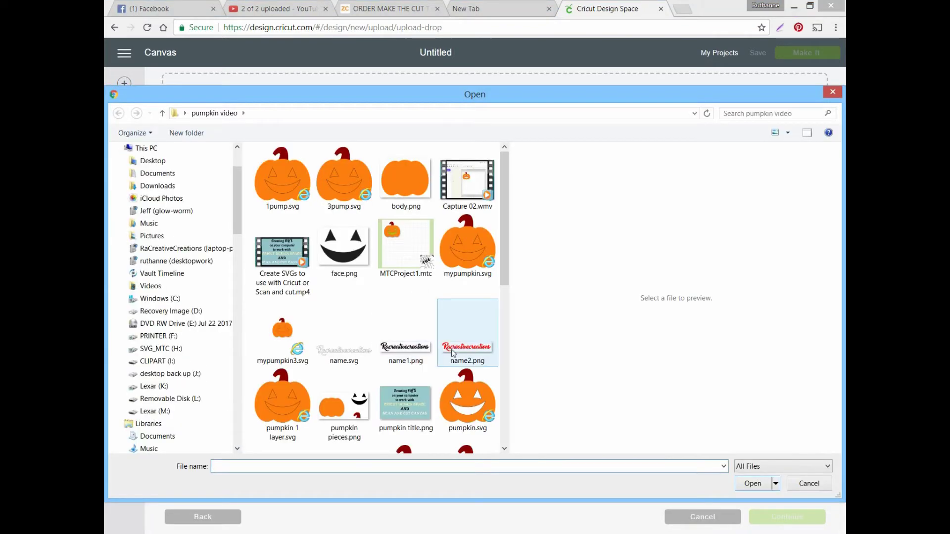
pyautogui.moveTo(503, 270); pyautogui.dragTo(497, 331)
pyautogui.scroll(-1, 475, 391)
pyautogui.click(478, 358)
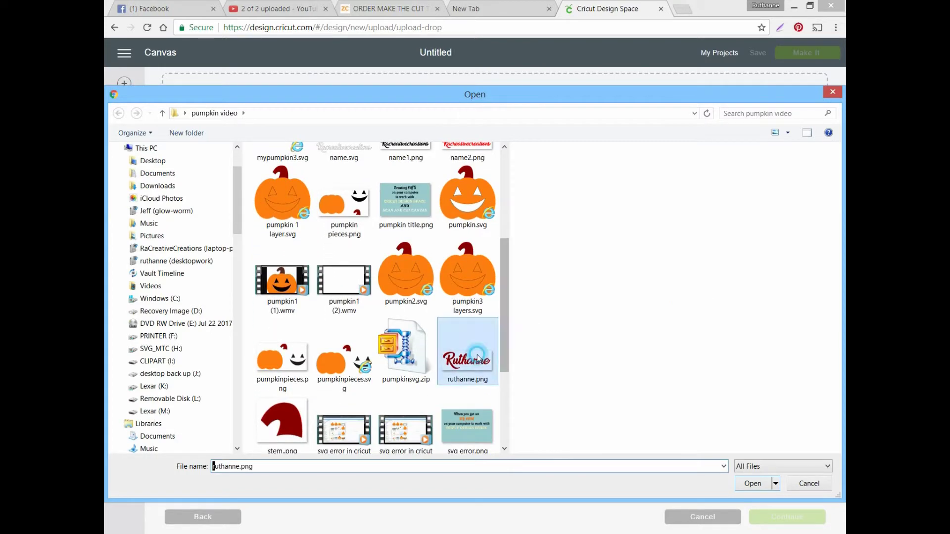
pyautogui.doubleClick(478, 359)
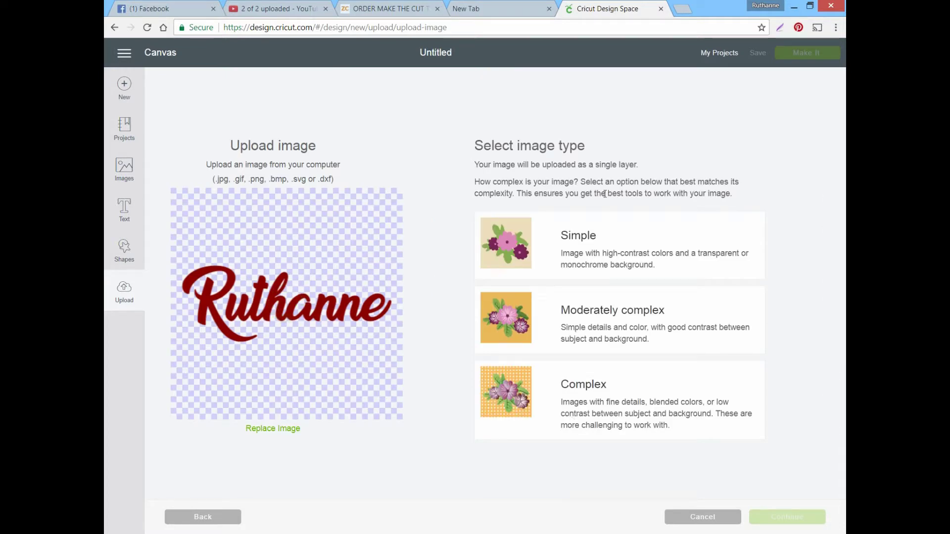
# - Mark ruthanne.png as a Simple image and save it as a cut image
pyautogui.click(609, 271)
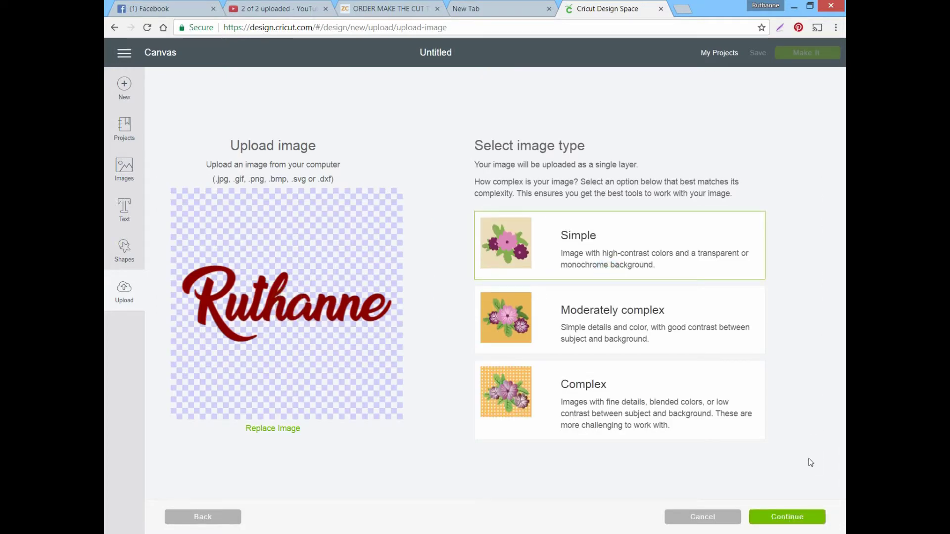
pyautogui.click(797, 517)
pyautogui.click(799, 517)
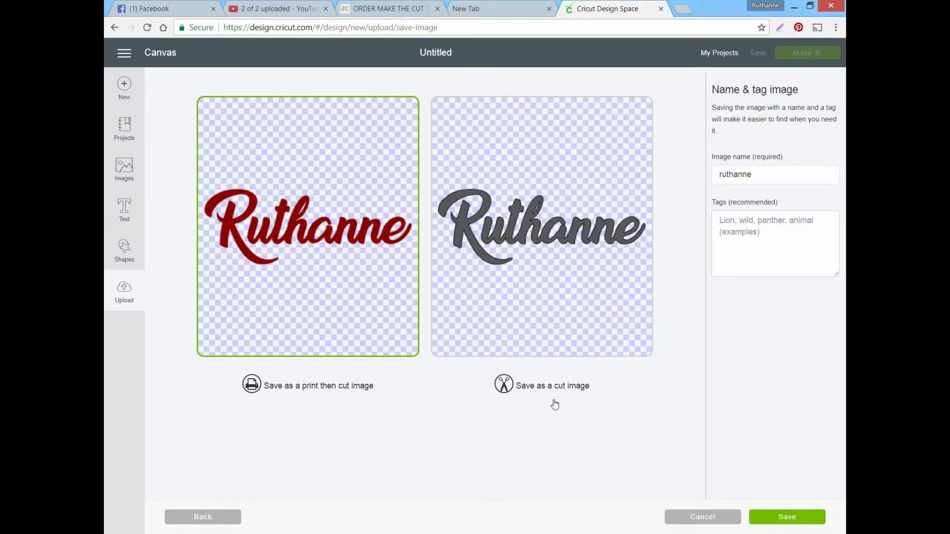
pyautogui.click(549, 319)
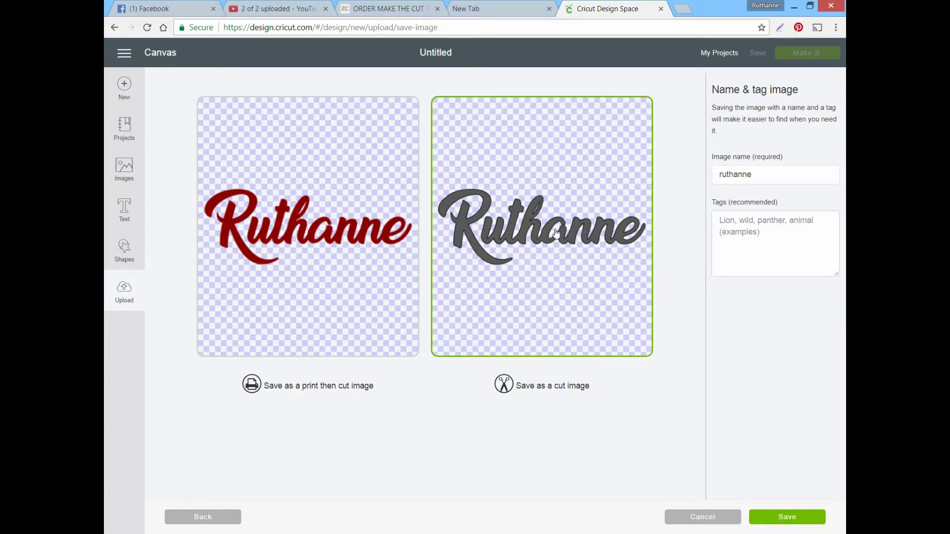
pyautogui.click(774, 522)
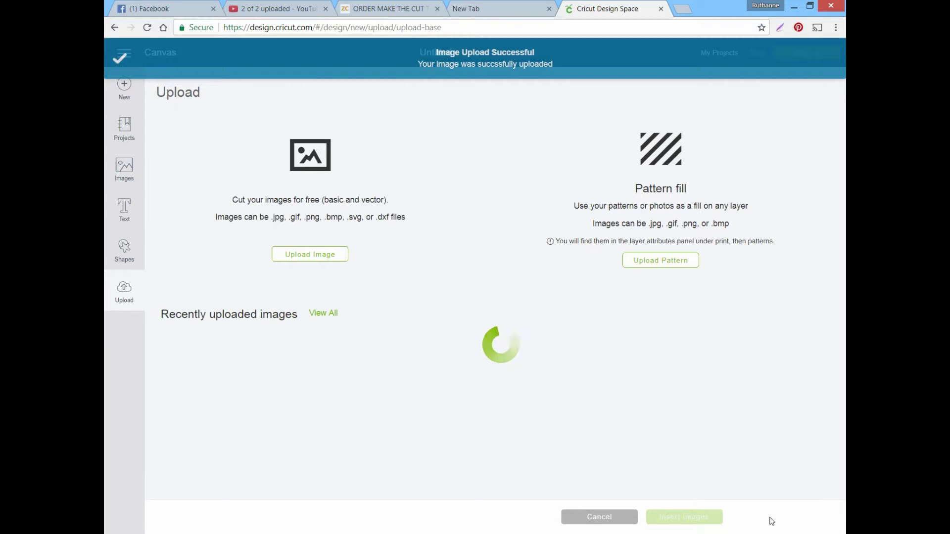
# - Insert the uploaded Ruthanne image and resize it to 4.914 by 1.785 inches
pyautogui.click(231, 407)
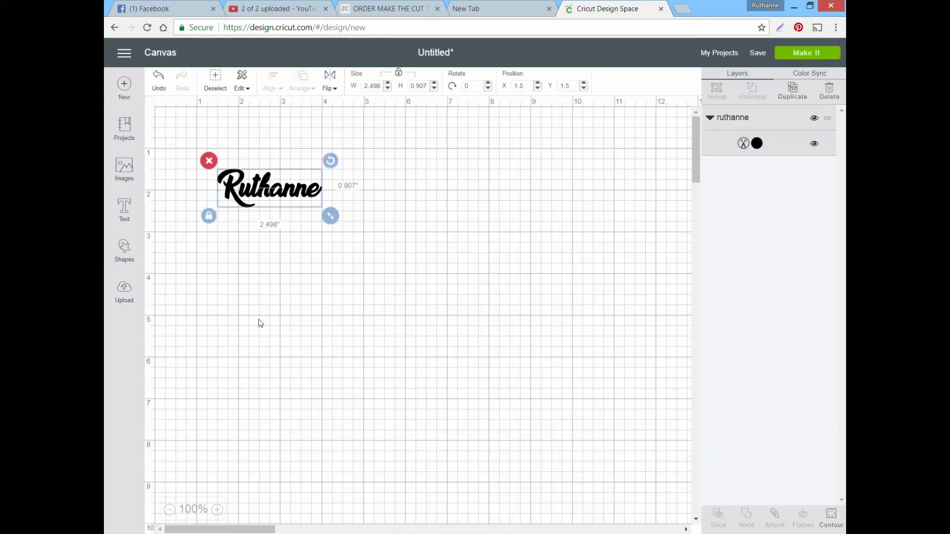
pyautogui.moveTo(325, 213); pyautogui.dragTo(390, 276)
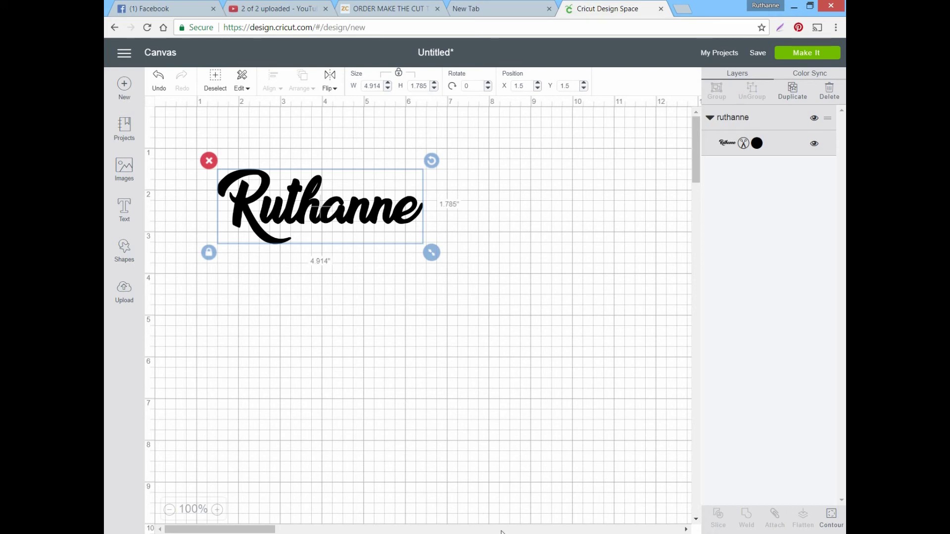
pyautogui.moveTo(521, 533)
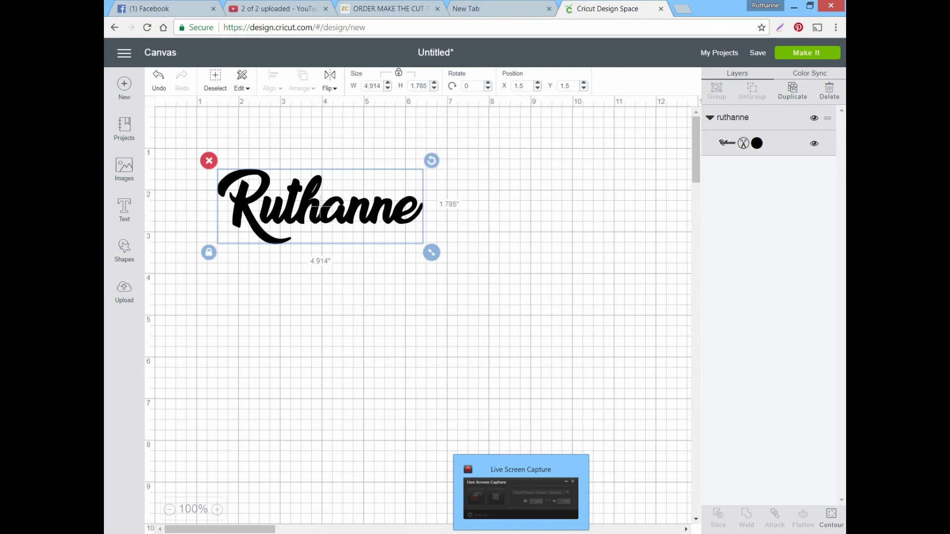